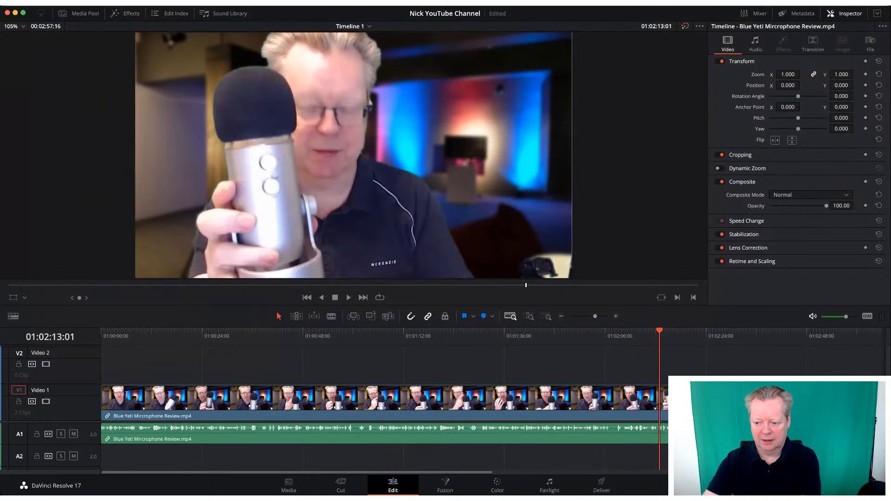
- Clear every clip from Timeline 1 and display the project's imported media
left_click_drag(848, 365, 1, 384)
key("Delete")
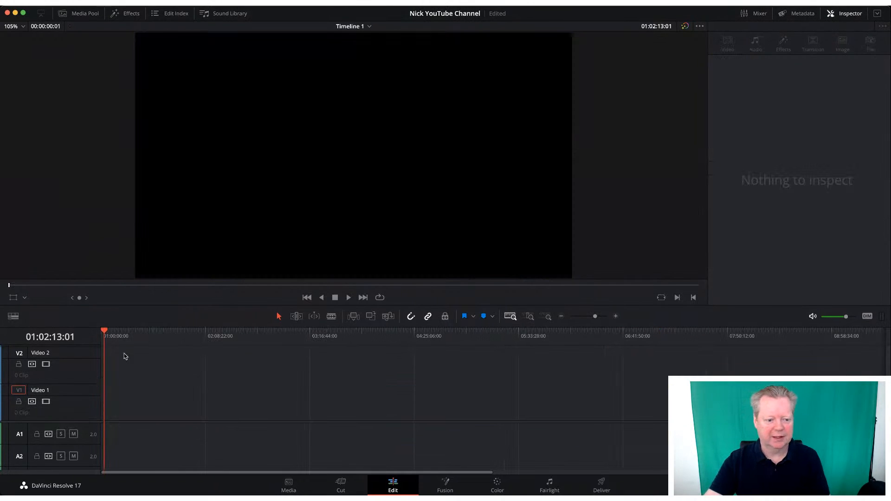
left_click(85, 14)
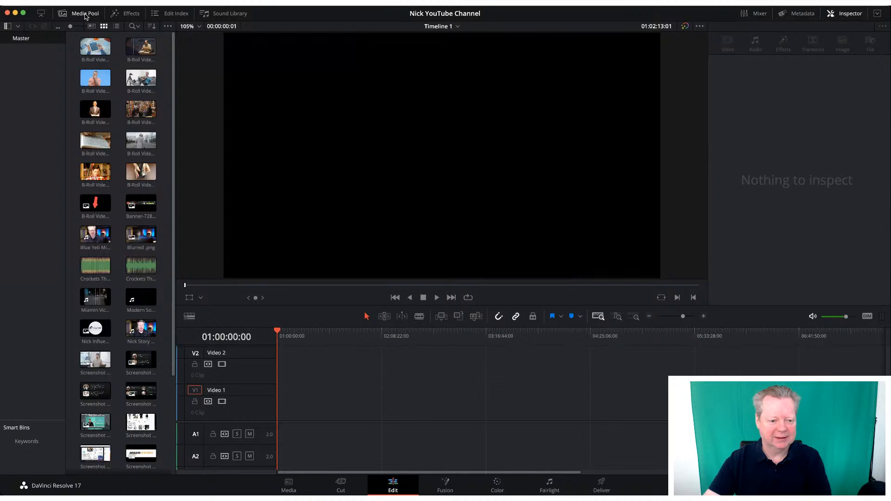
- Place the full Crockets Theme.m4a track on Audio 1 at the start of the timeline
left_click(143, 269)
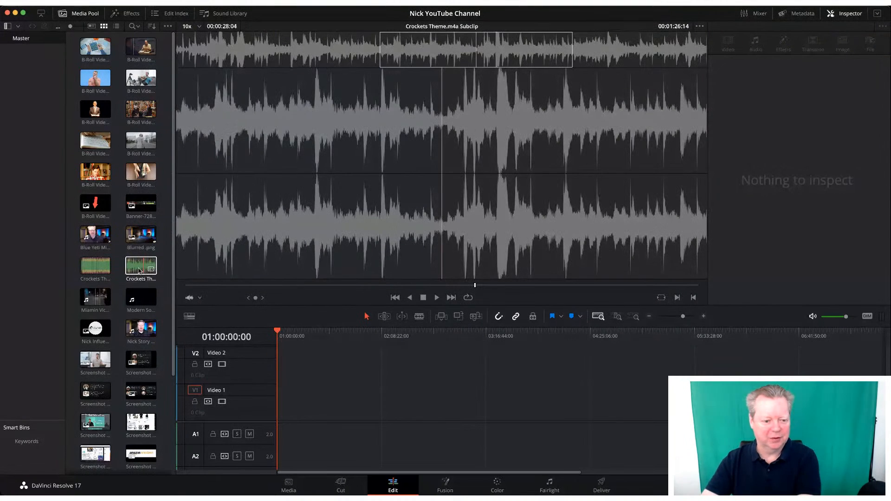
left_click(117, 294)
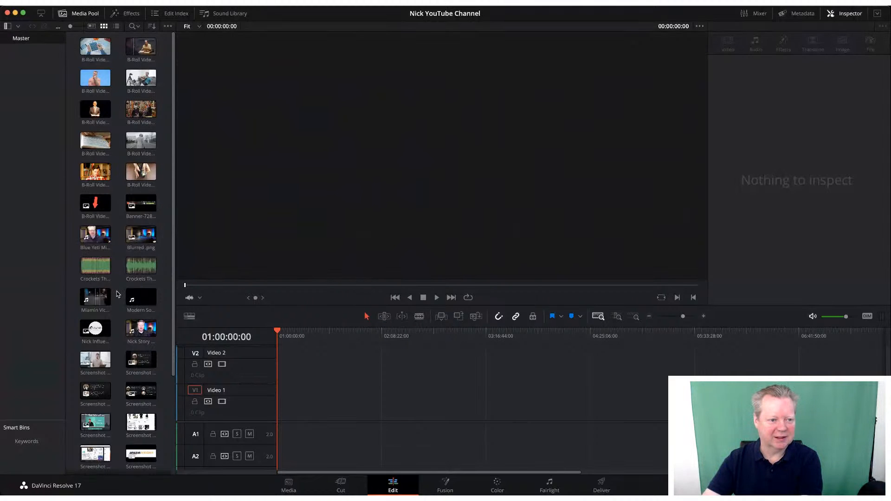
double_click(97, 268)
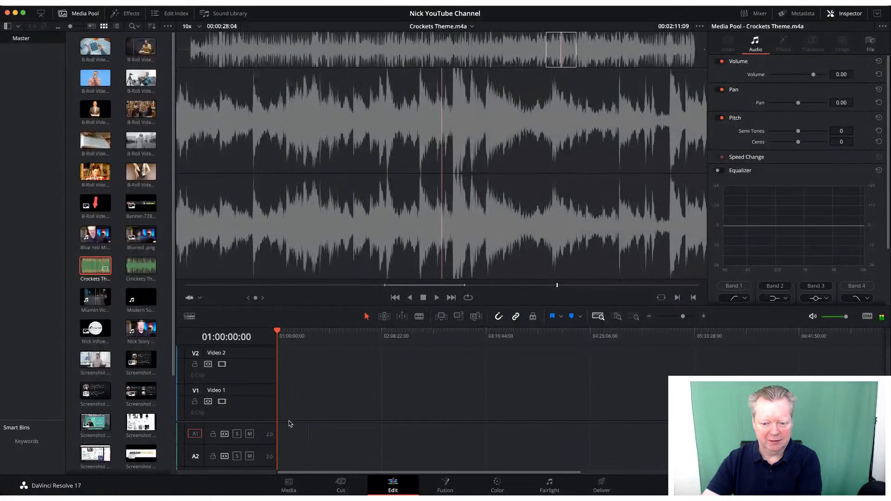
left_click(636, 317)
left_click(598, 317)
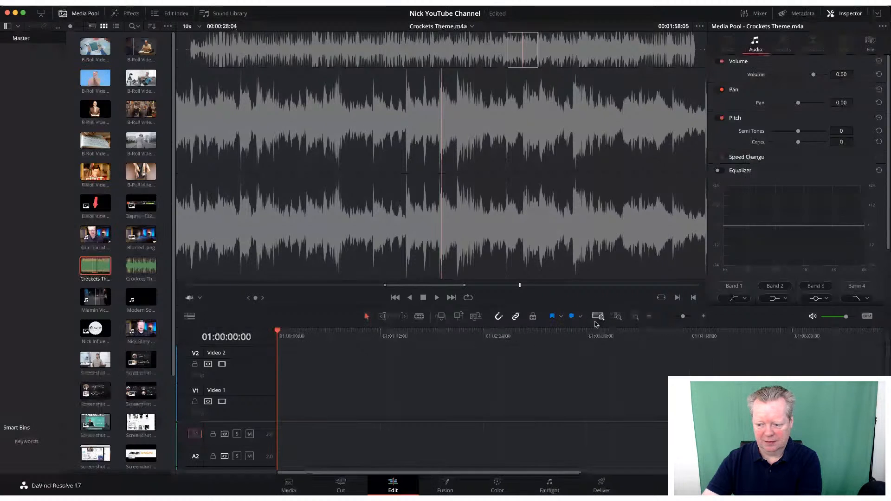
left_click(562, 366)
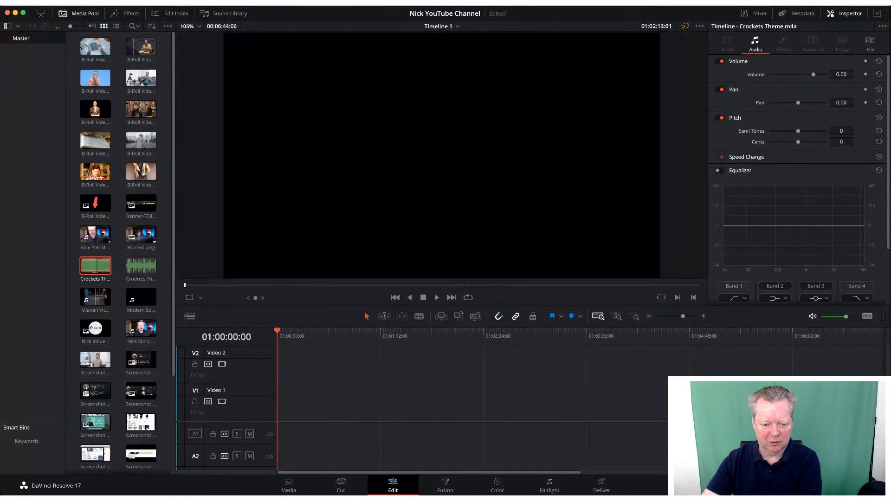
left_click_drag(95, 265, 283, 434)
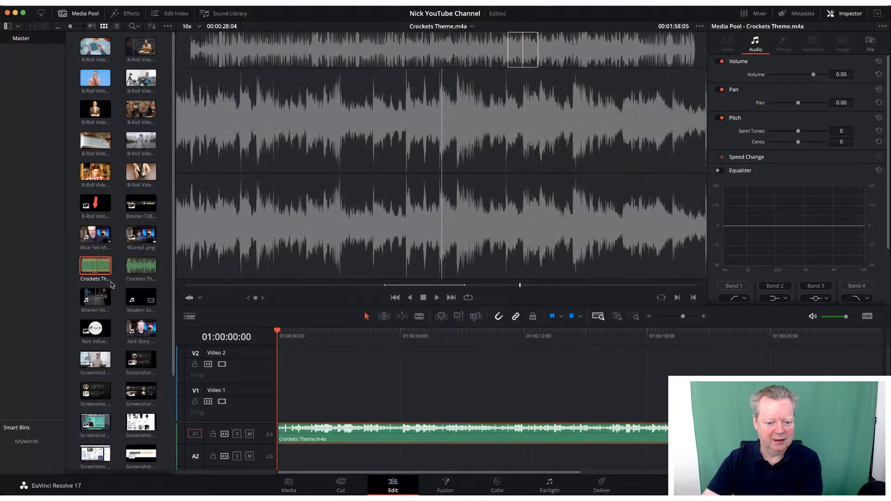
- Place Miamin Vice Cliips.mp4 on Video 2 about one second into the timeline and preview it with the music from 01:00:02:23
left_click(95, 299)
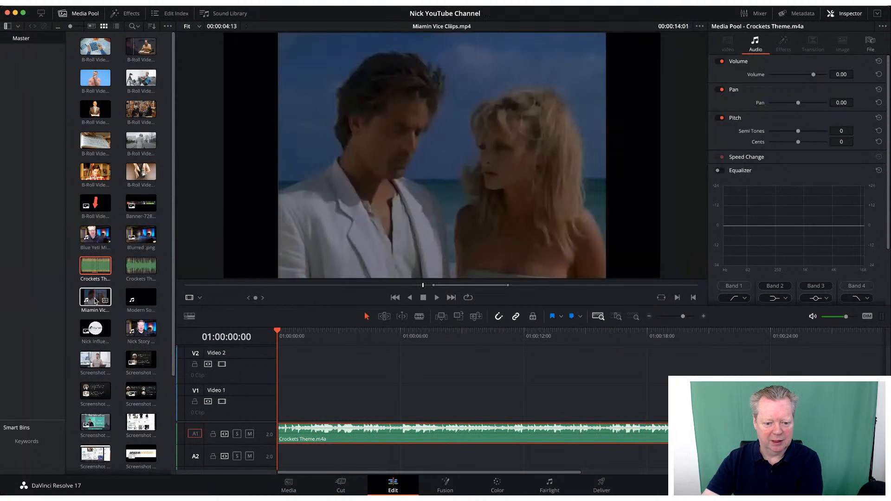
left_click_drag(95, 301, 312, 381)
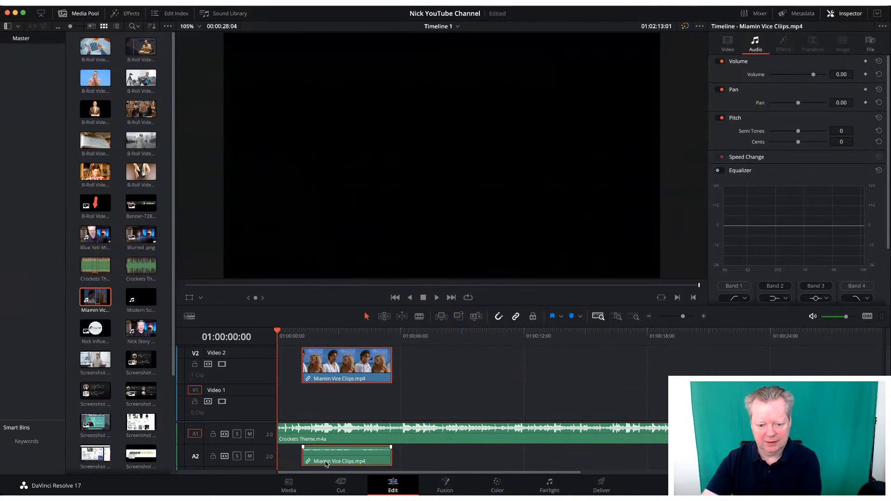
left_click(447, 392)
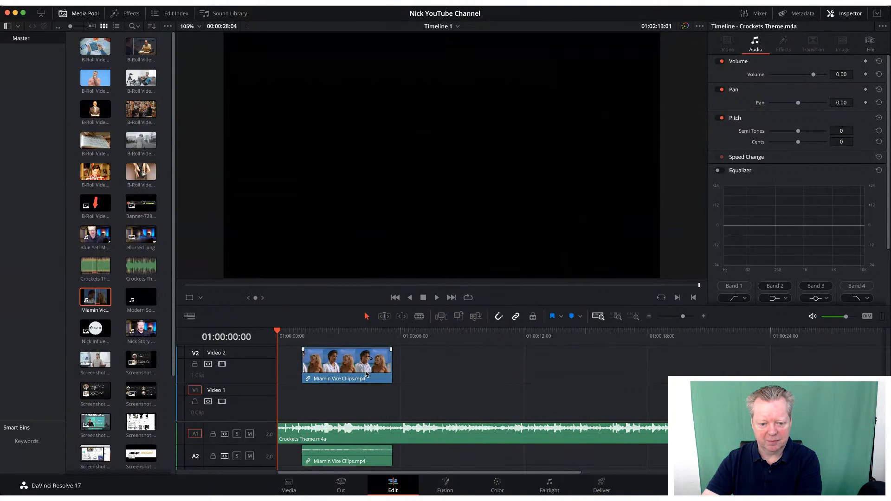
left_click_drag(366, 374, 362, 374)
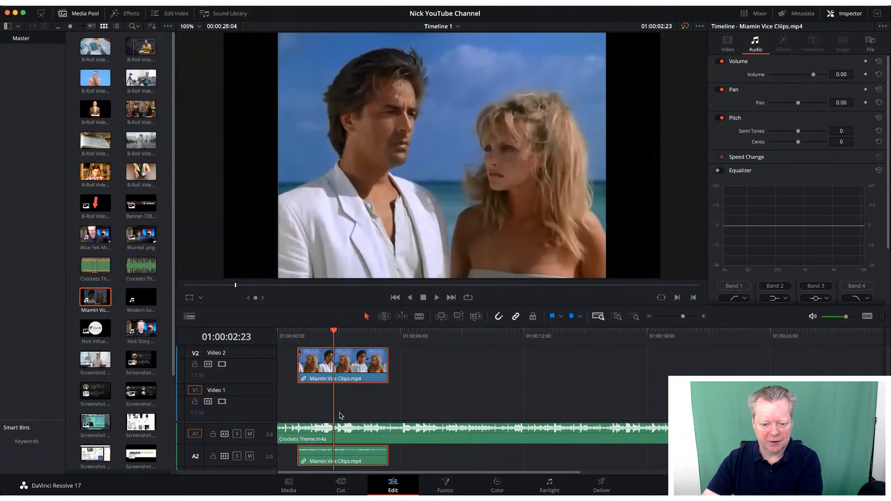
left_click(355, 438)
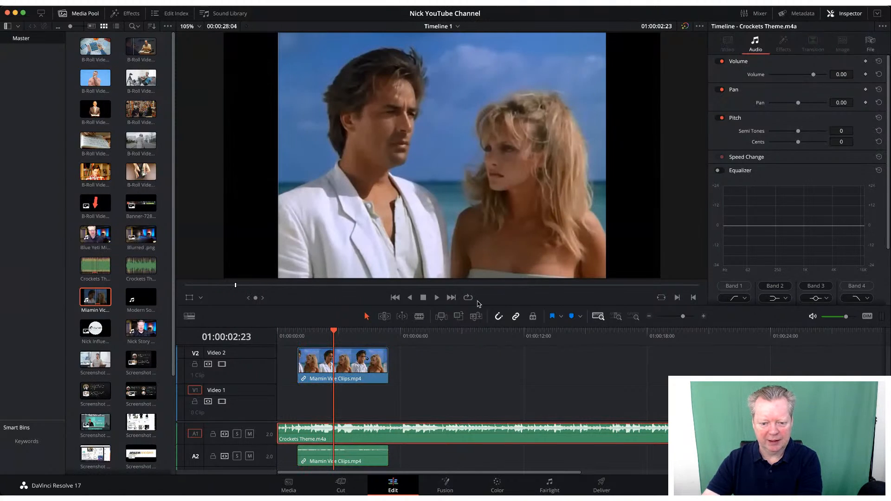
left_click(436, 297)
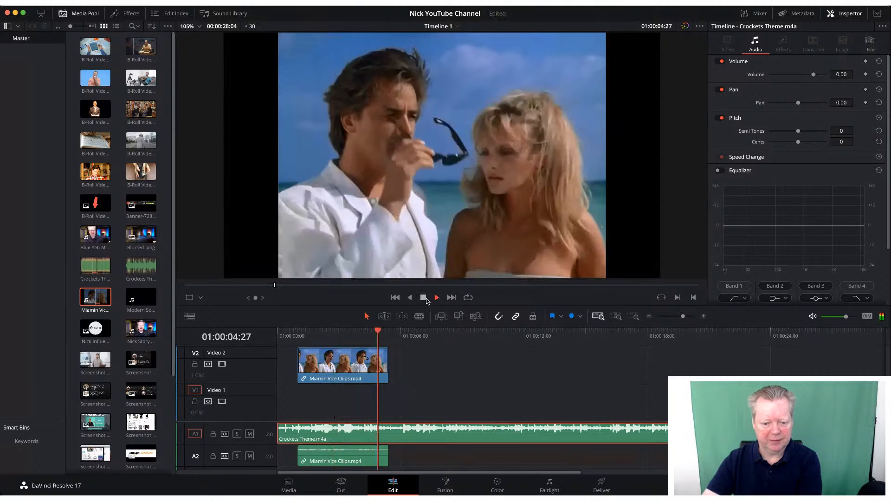
- Separate and delete the Miamin Vice clip's own audio from Audio 2, and move its video down to Video 1 at 01:00:00:21
left_click(354, 460)
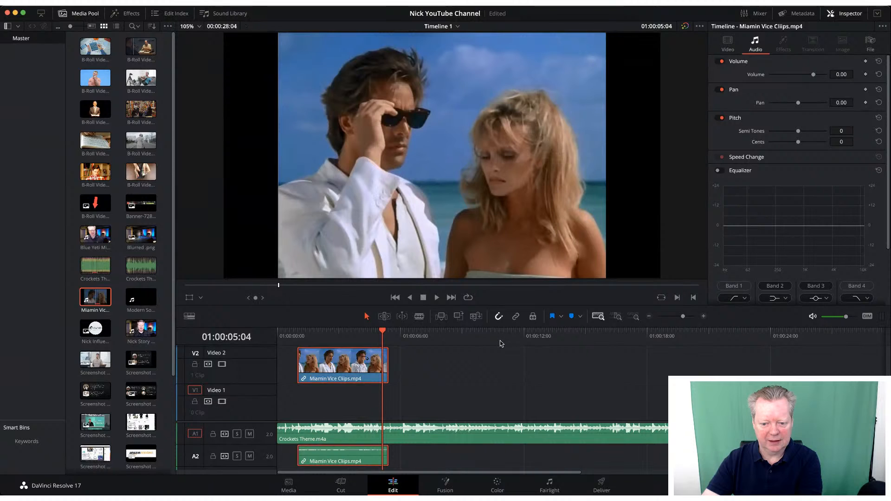
left_click(407, 393)
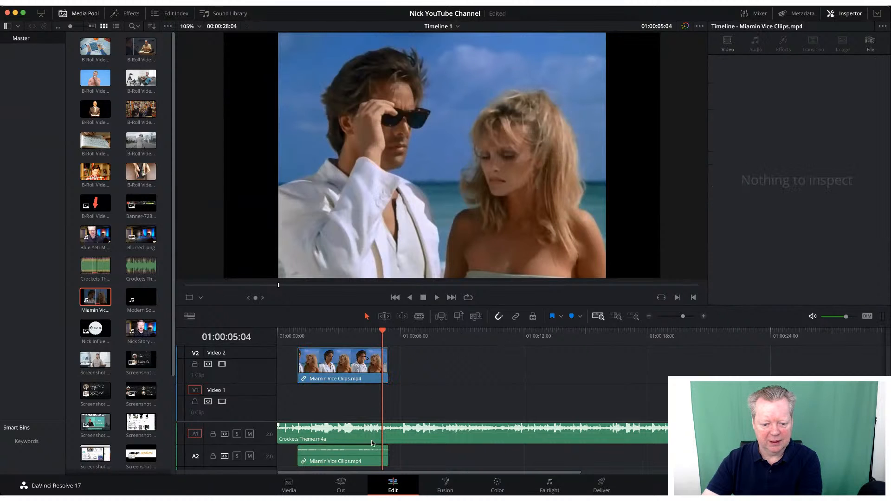
left_click(367, 458)
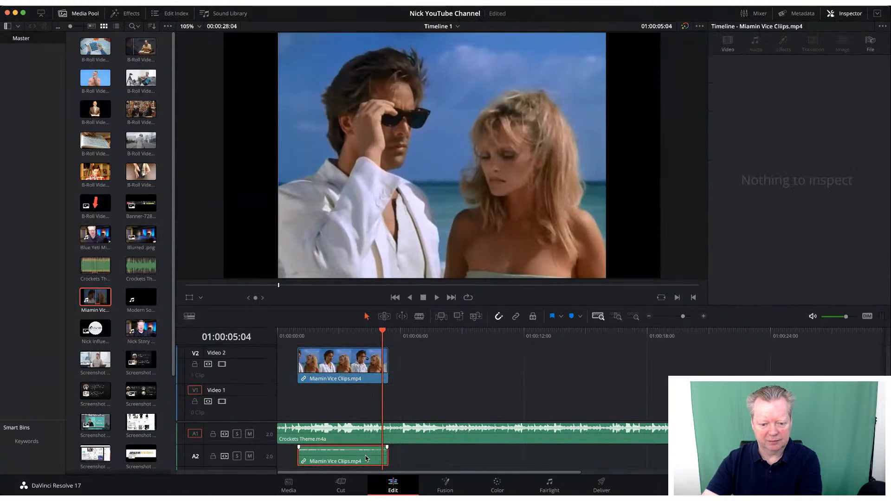
key("Delete")
left_click(345, 364)
left_click_drag(346, 363, 348, 394)
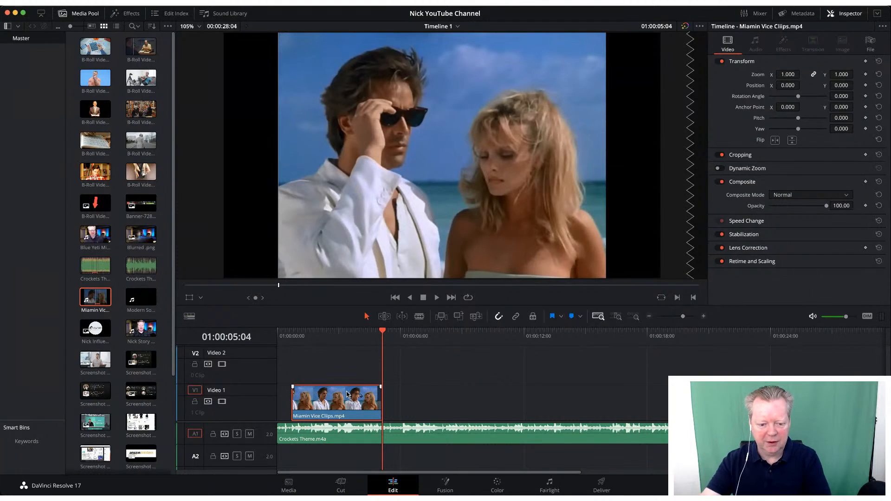
- Play the Miamin Vice clip with the music from 01:00:01:18, and return the playhead to the clip's start
left_click(310, 334)
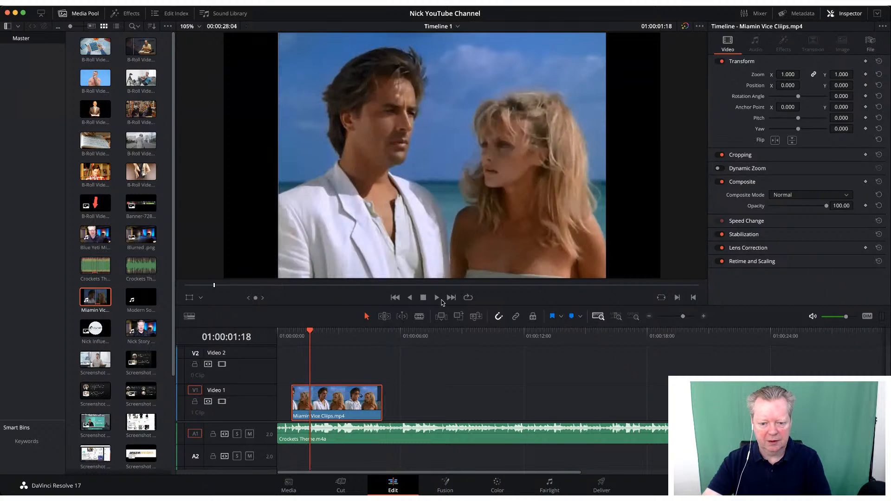
left_click(437, 298)
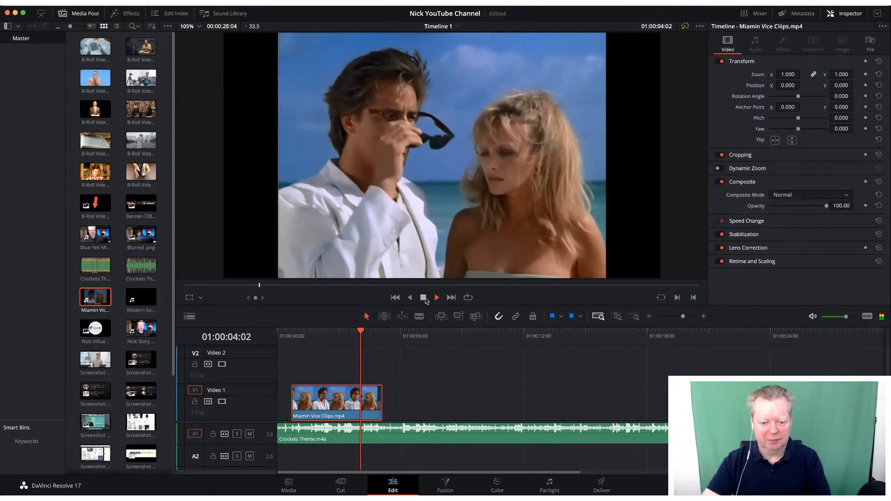
left_click(425, 298)
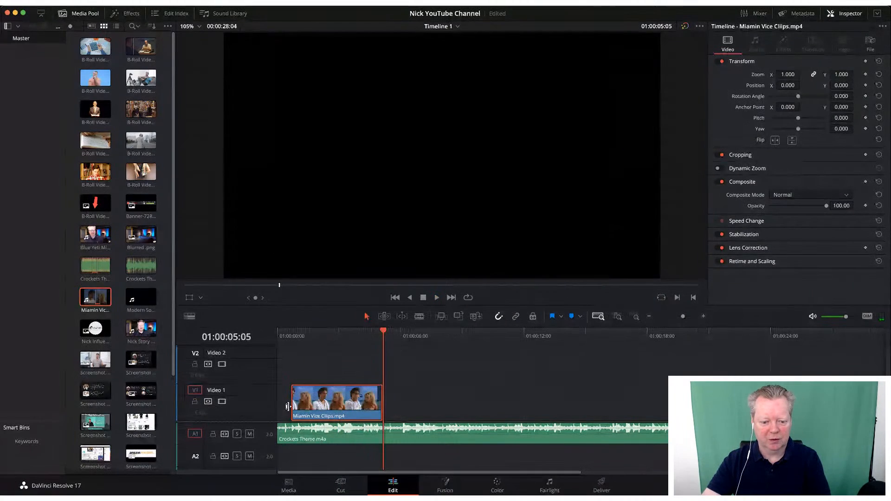
left_click(291, 335)
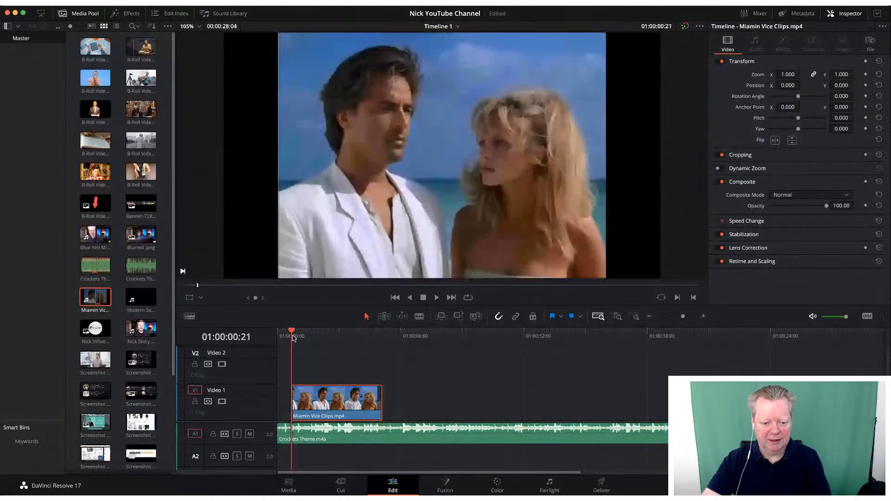
- Split Crockets Theme.m4a shortly after the video clip's end with the blade, and delete the remainder of the music
left_click(344, 440)
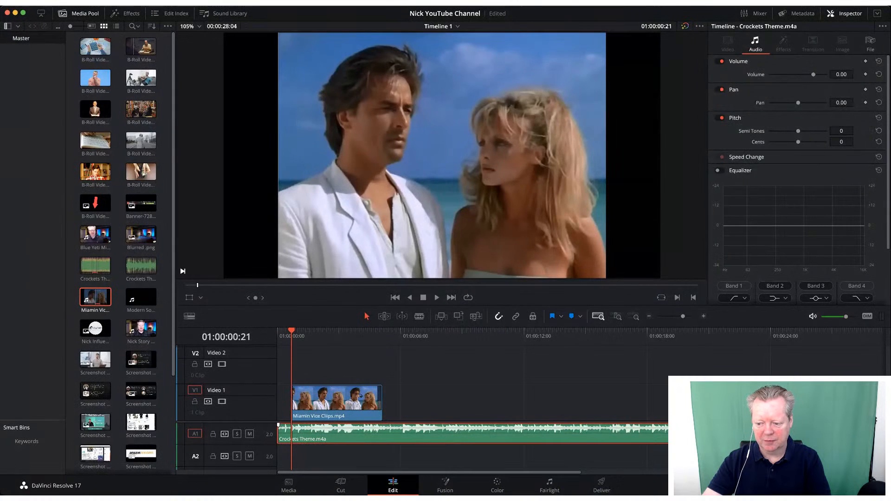
left_click(361, 396)
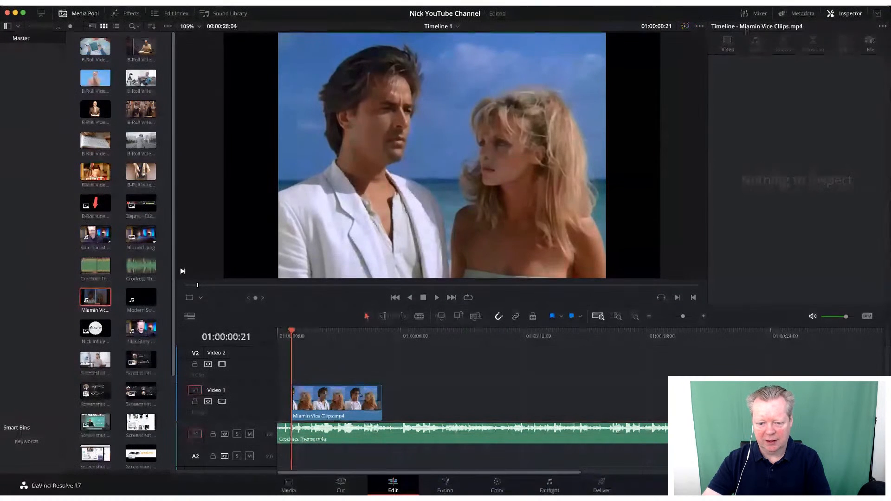
left_click(420, 317)
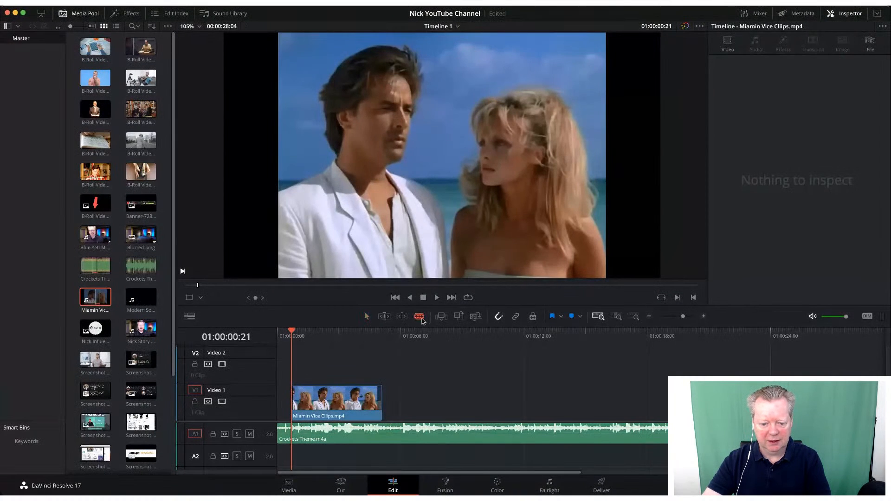
left_click(398, 435)
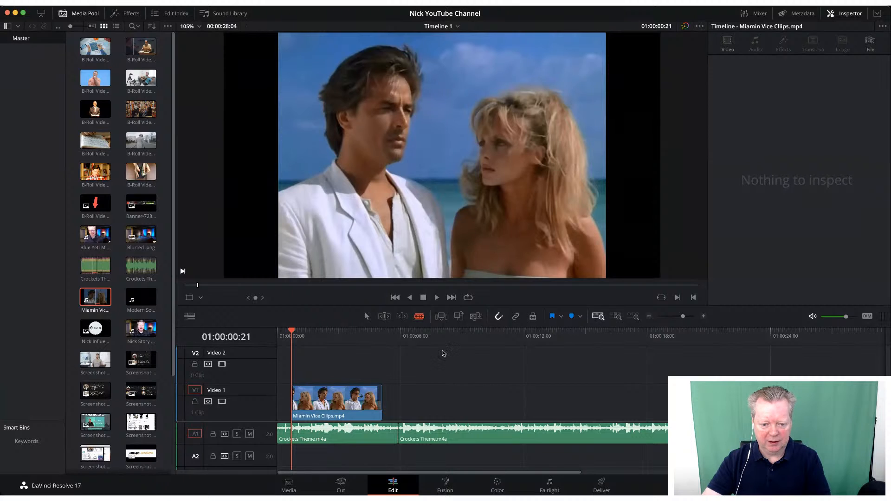
left_click(366, 317)
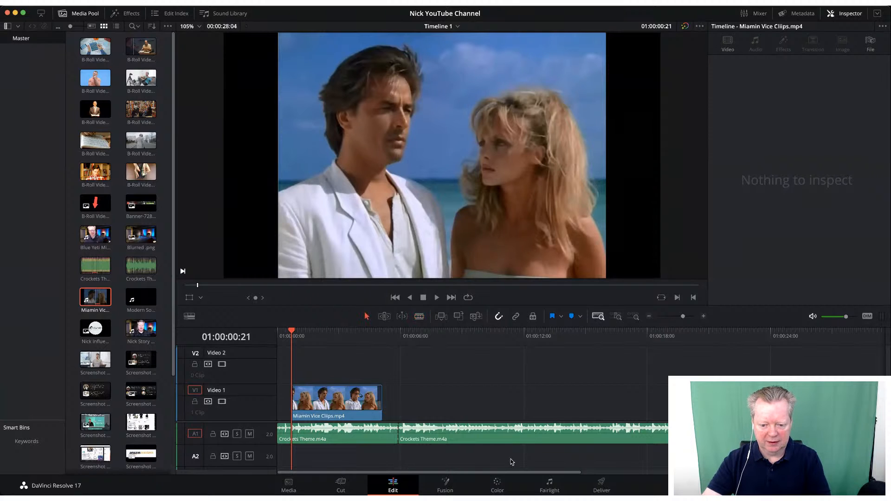
left_click(506, 443)
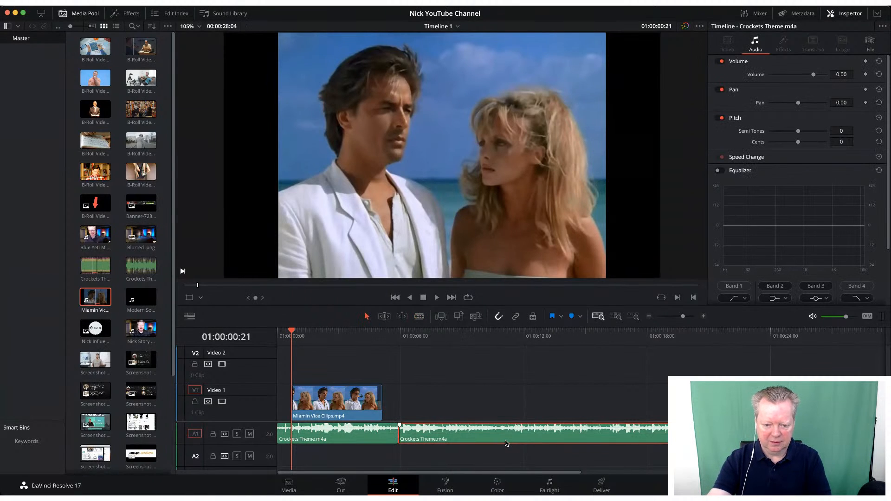
key("Delete")
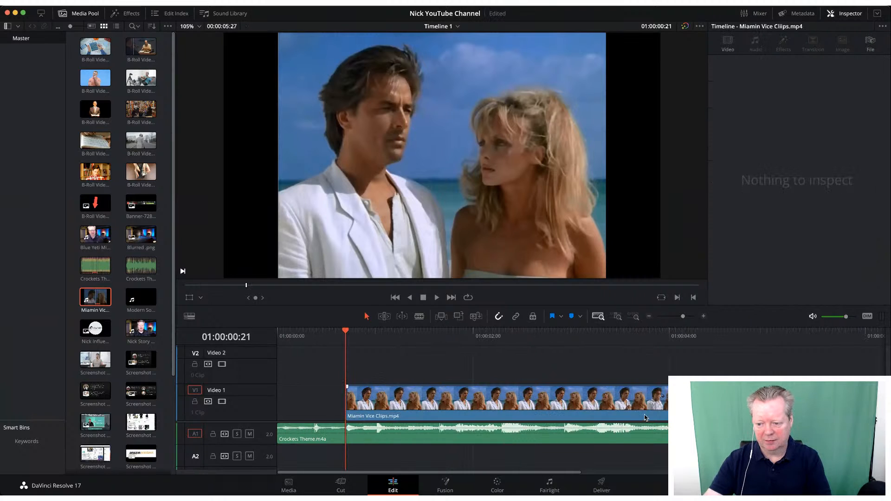
- Trim both ends of the Crockets Theme.m4a clip to line up with the start and end of the video clip
left_click(687, 435)
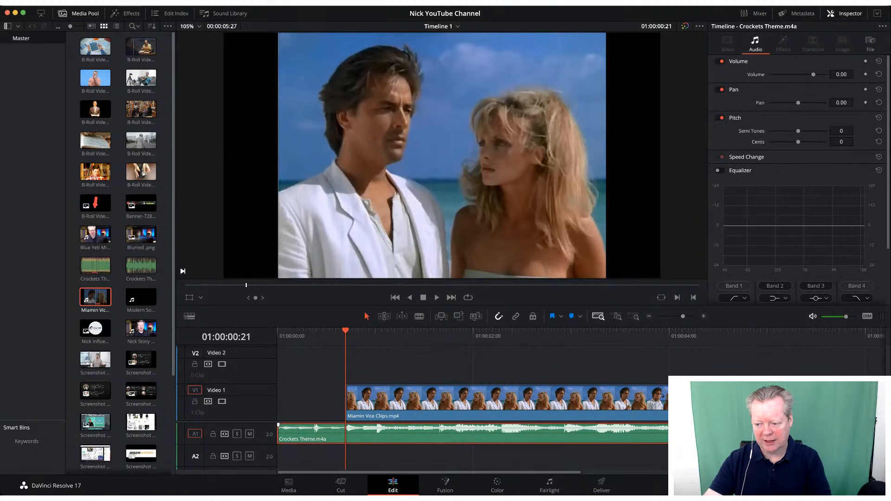
left_click_drag(855, 435, 844, 435)
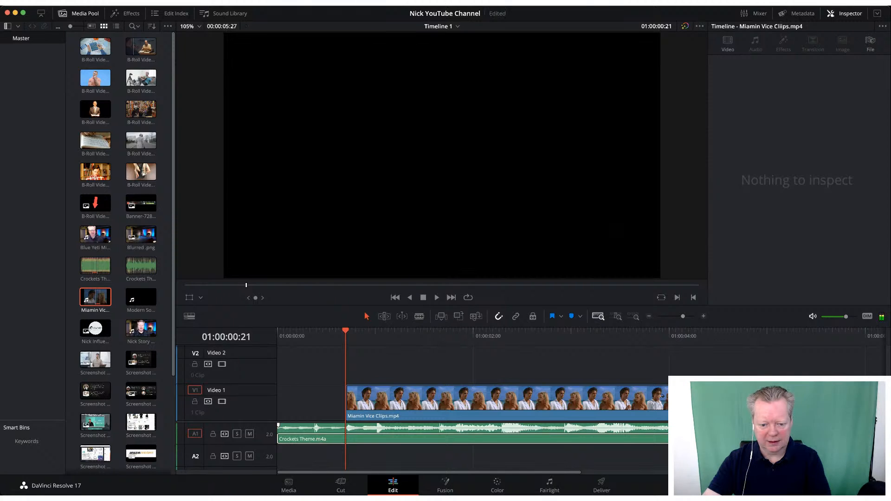
left_click(291, 436)
left_click_drag(284, 436, 357, 435)
- Select the Miamin Vice video clip together with the Crockets Theme.m4a music, and turn on linked selection
left_click(435, 401)
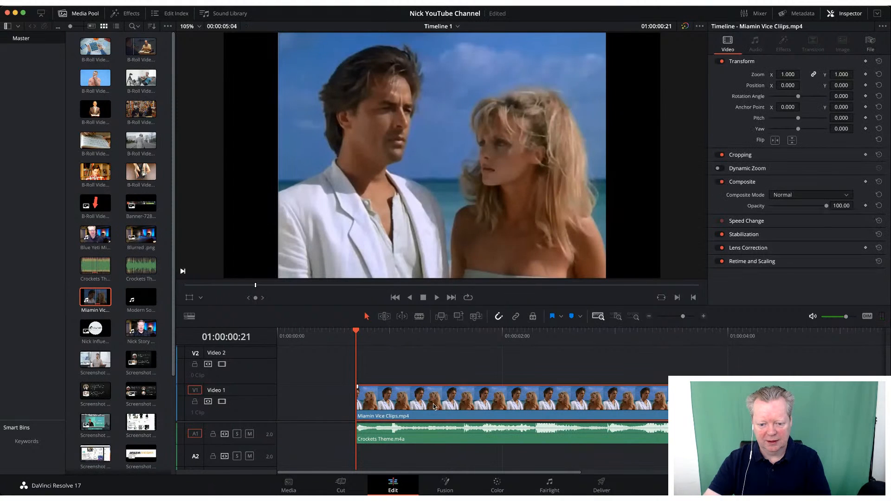
left_click(490, 437, "super")
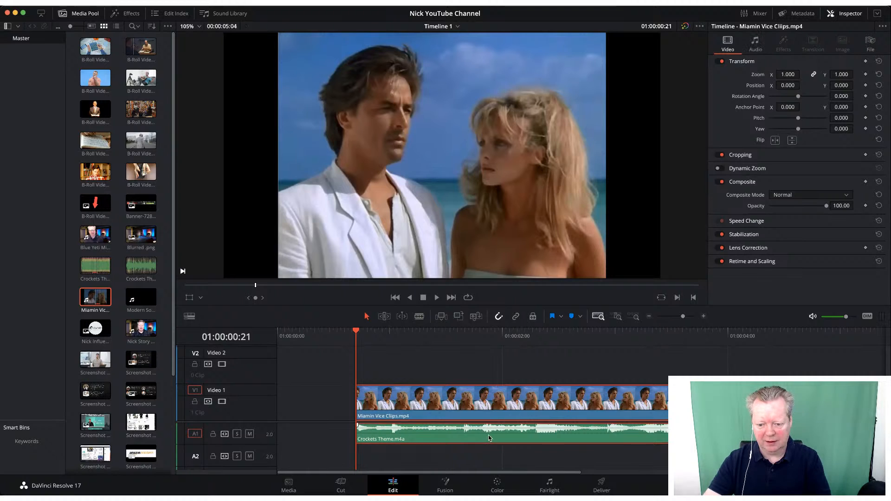
left_click(518, 319)
- Move the Miamin Vice and Crockets Theme.m4a clips together 21 frames earlier to 01:00:00:00, and play them from there
mouse_move(532, 402)
left_mouse_down()
mouse_move(583, 402)
mouse_move(536, 402)
left_mouse_up()
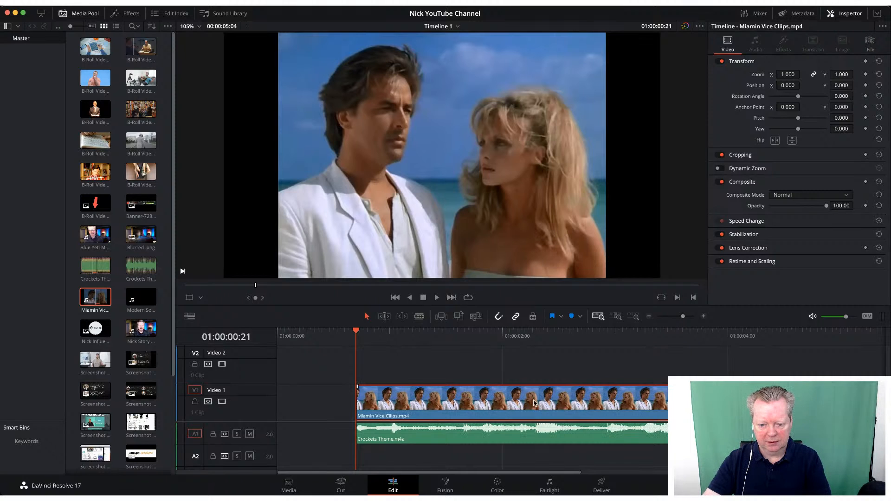
left_click(514, 438)
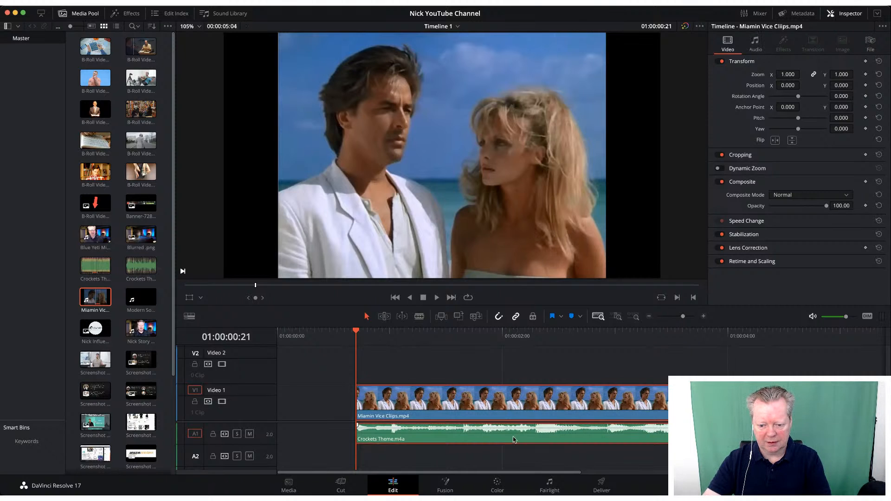
left_click_drag(514, 440, 433, 432)
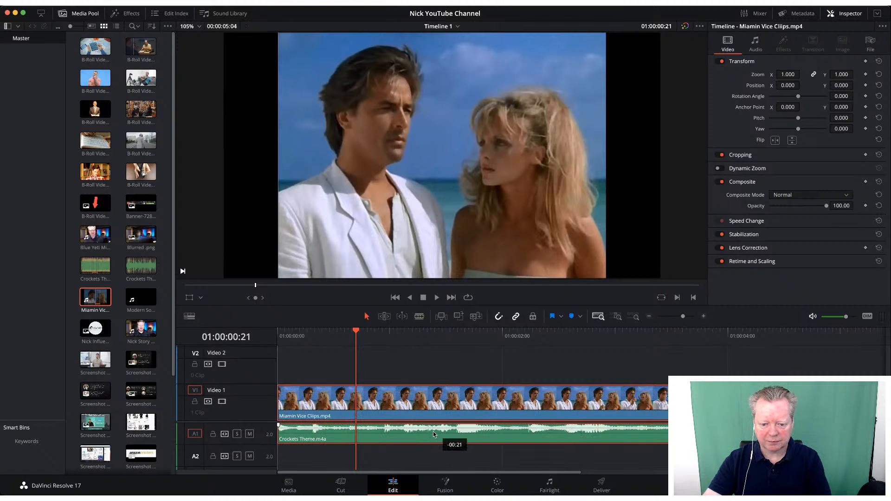
left_click_drag(433, 431, 433, 431)
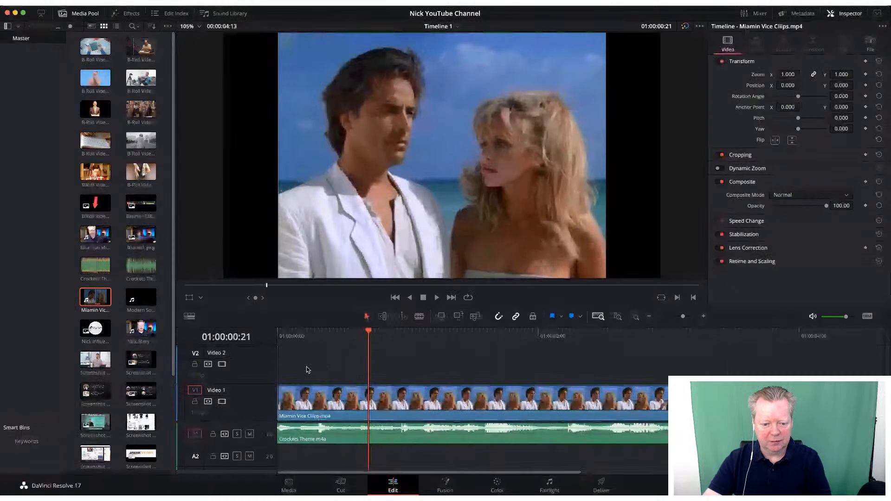
left_click(395, 298)
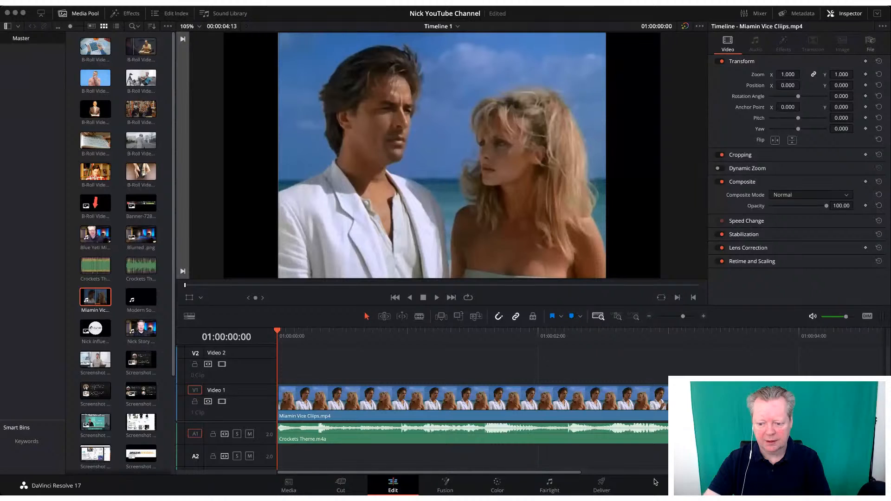
left_click(518, 385)
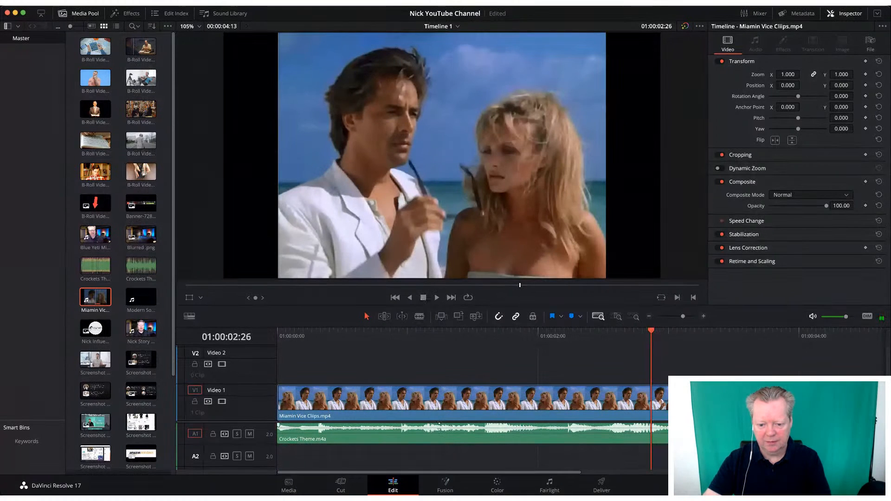
- Add a short fade-in at the start of Crockets Theme.m4a, and play the timeline from its beginning to the end
mouse_move(440, 427)
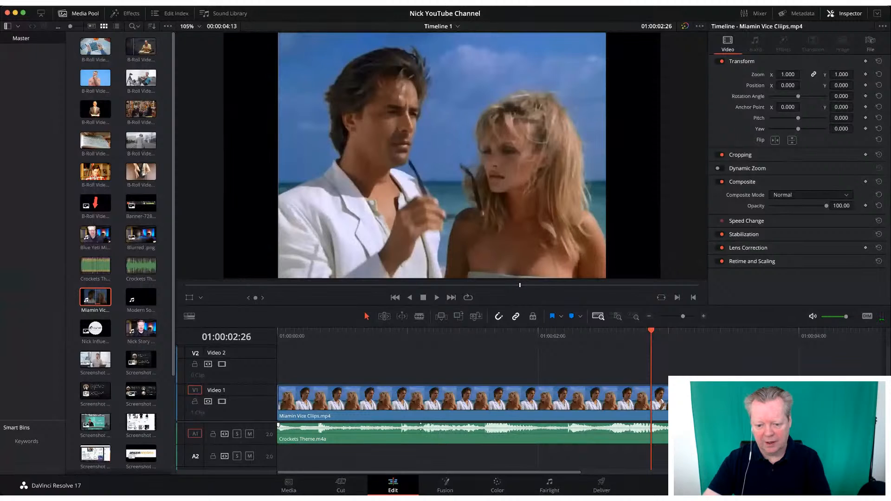
left_click_drag(438, 425, 419, 425)
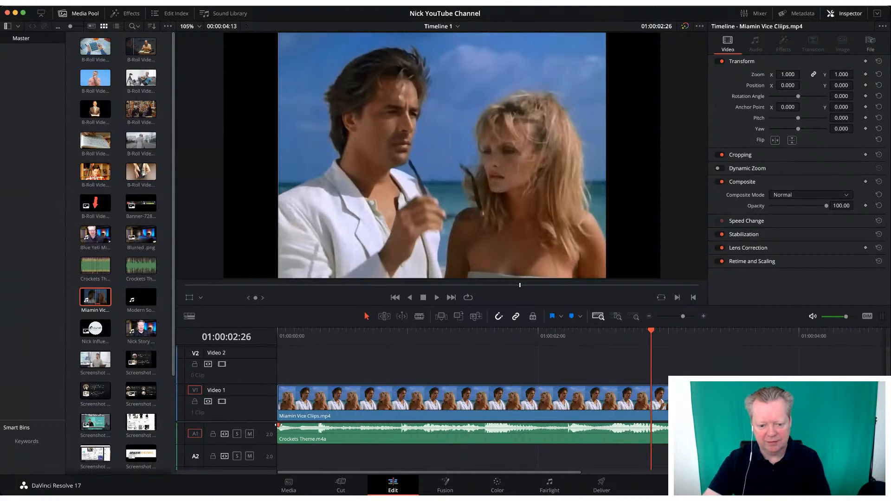
left_click_drag(278, 424, 298, 425)
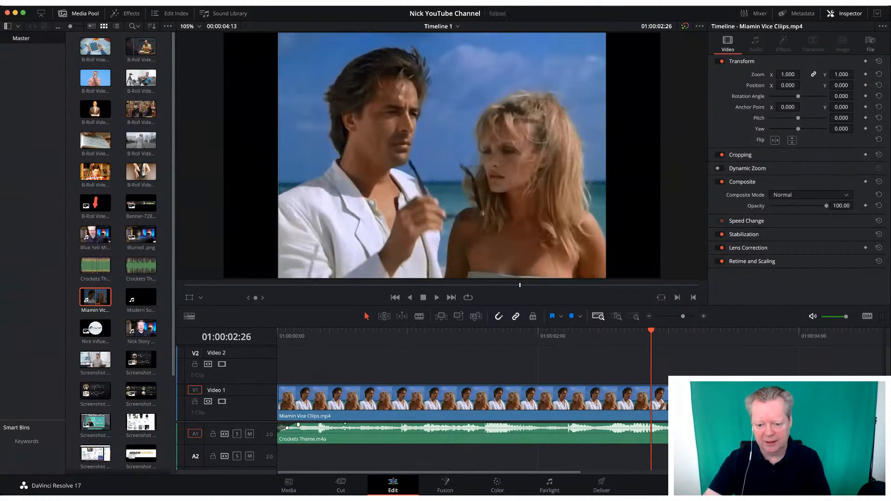
scroll(344, 426, "right", 1)
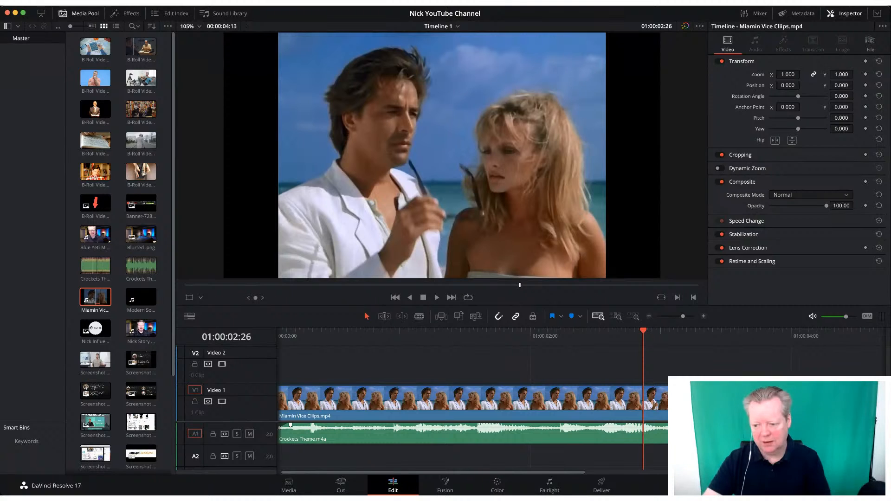
left_click(395, 298)
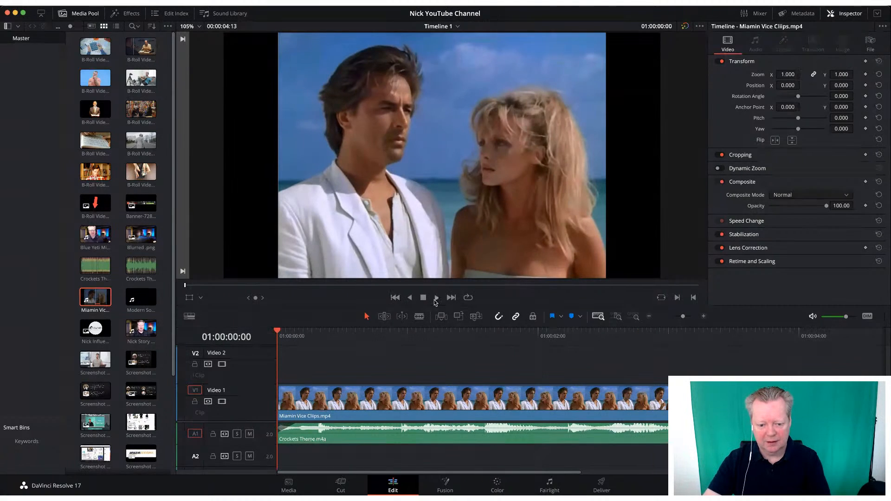
left_click(436, 299)
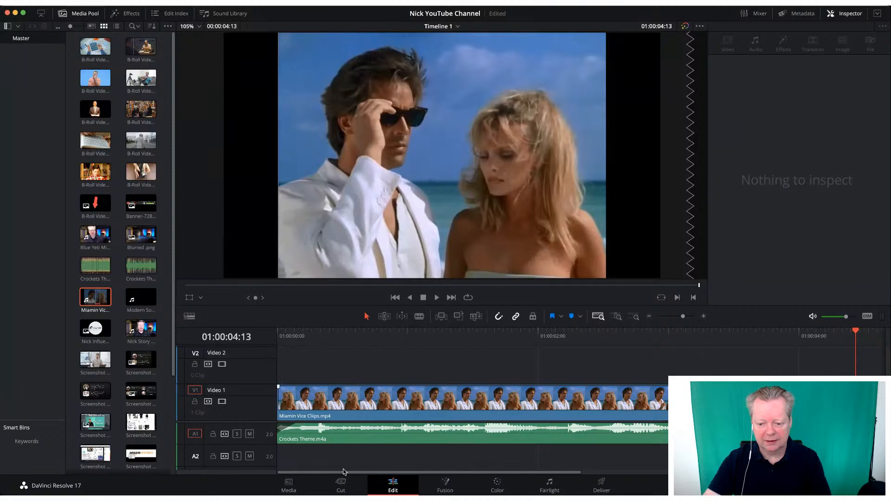
- Add Timeline 1 to the render queue as a single 1920 x 1080 H.264 MP4, and render the new job
left_click(453, 478)
left_click(603, 486)
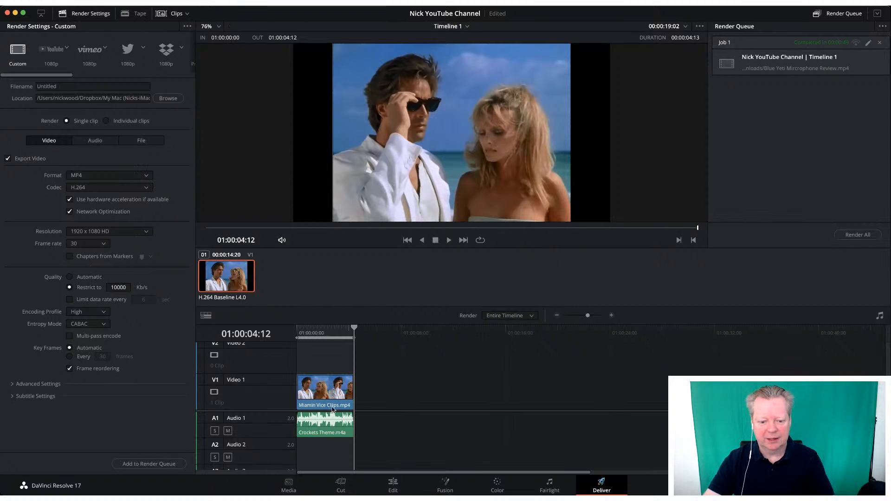
left_click(161, 465)
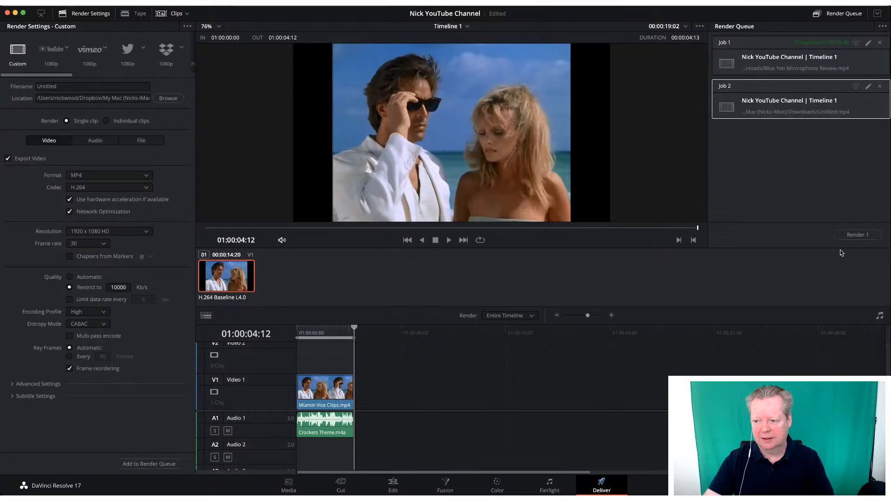
left_click(857, 235)
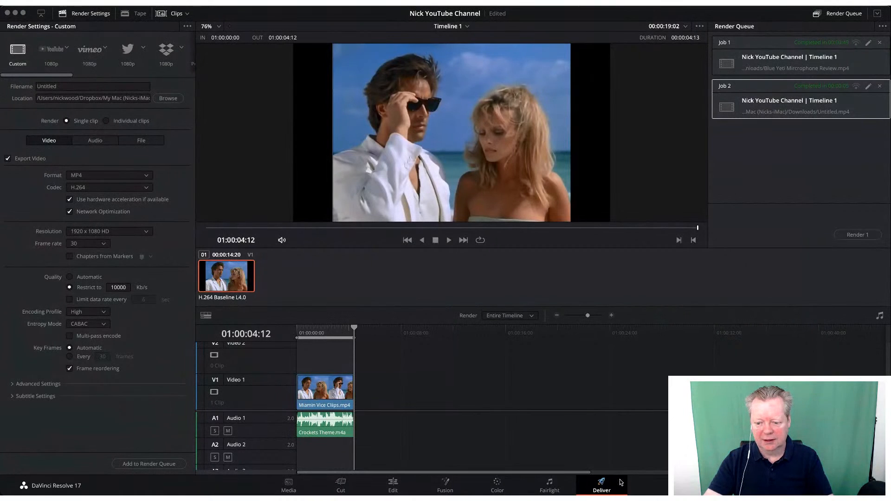
- Show the Mixer and hide the Inspector on the Edit page, and view the music track on the Fairlight page
left_click(393, 487)
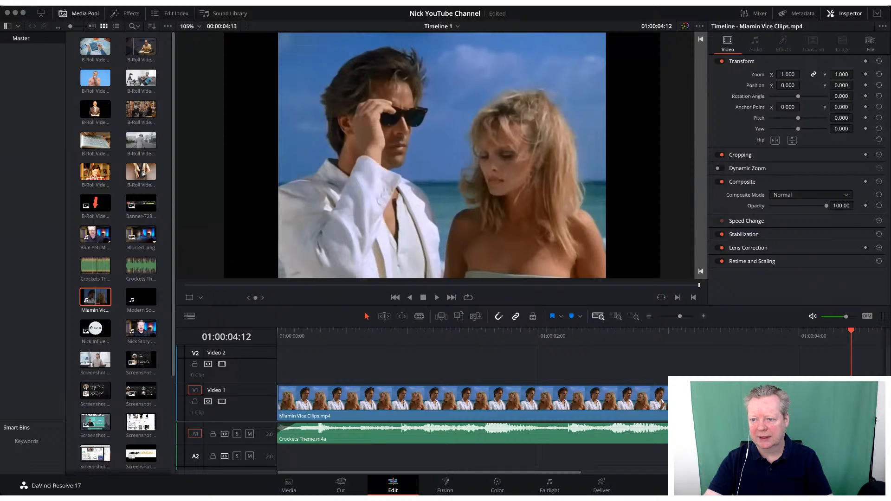
left_click(753, 16)
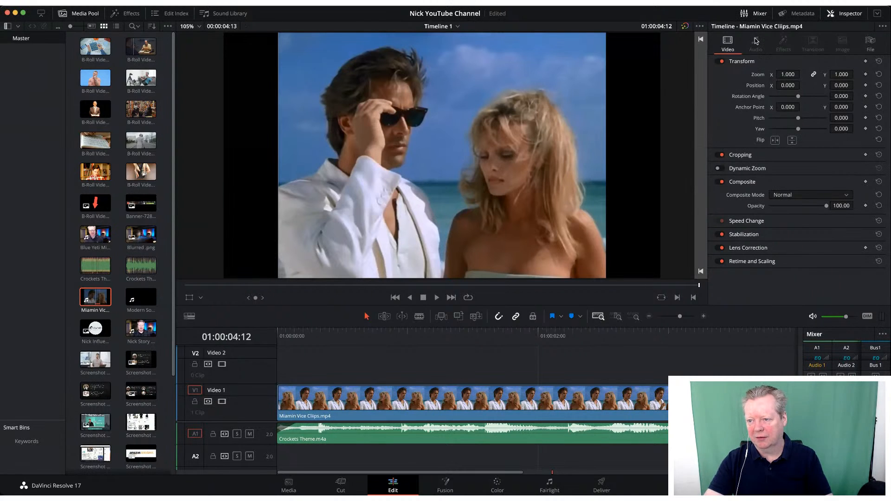
left_click(850, 13)
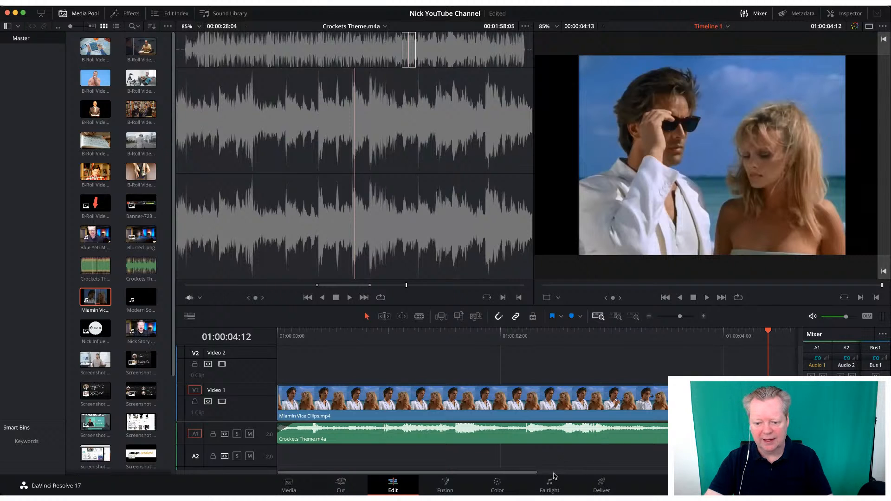
left_click(551, 488)
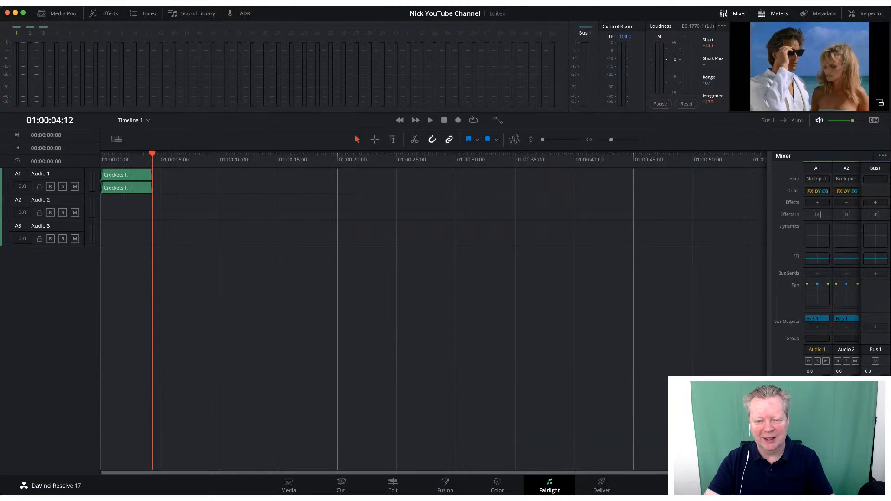
left_click(573, 482)
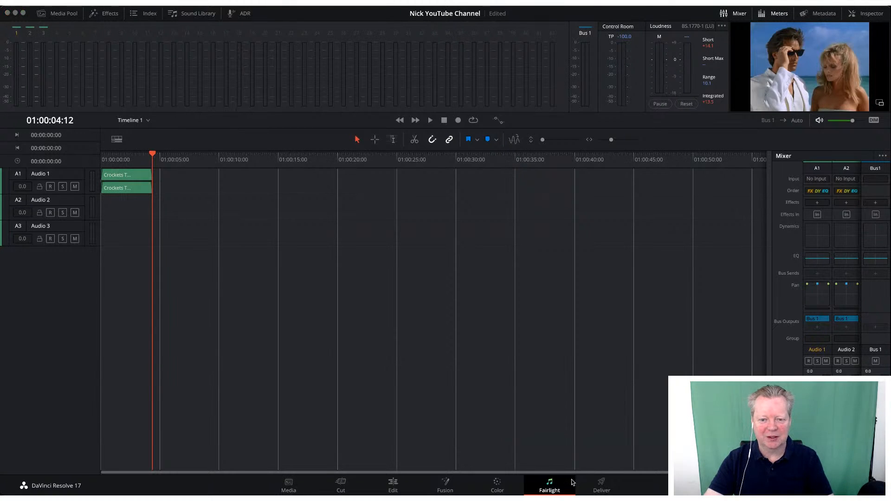